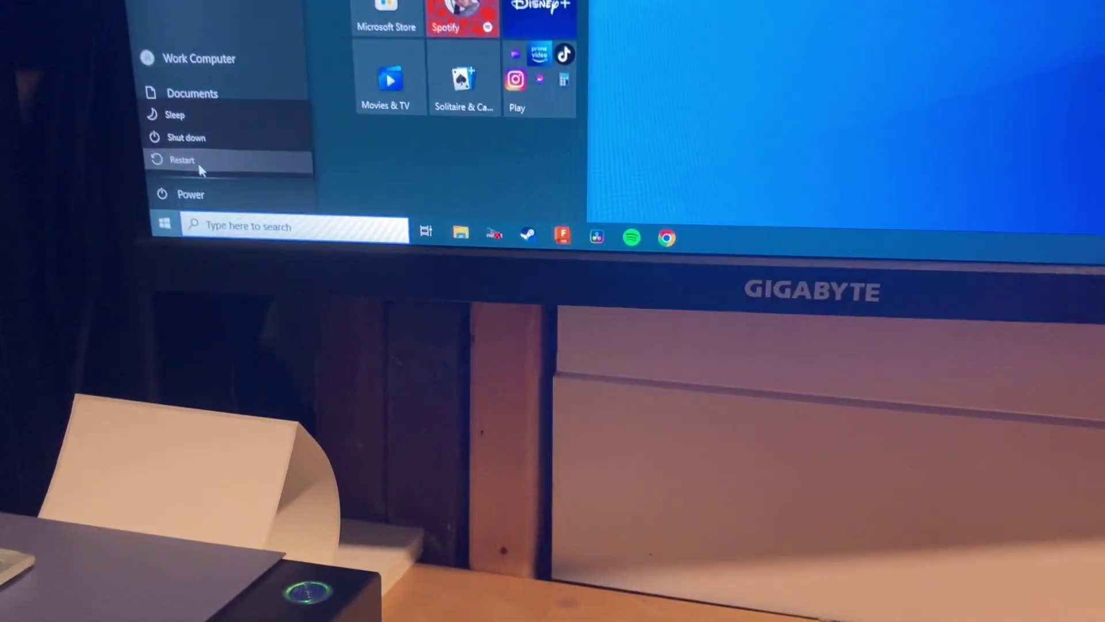
# Step: Restart Windows 10 and enter the Dell OptiPlex BIOS Setup during boot
pyautogui.click(207, 108)
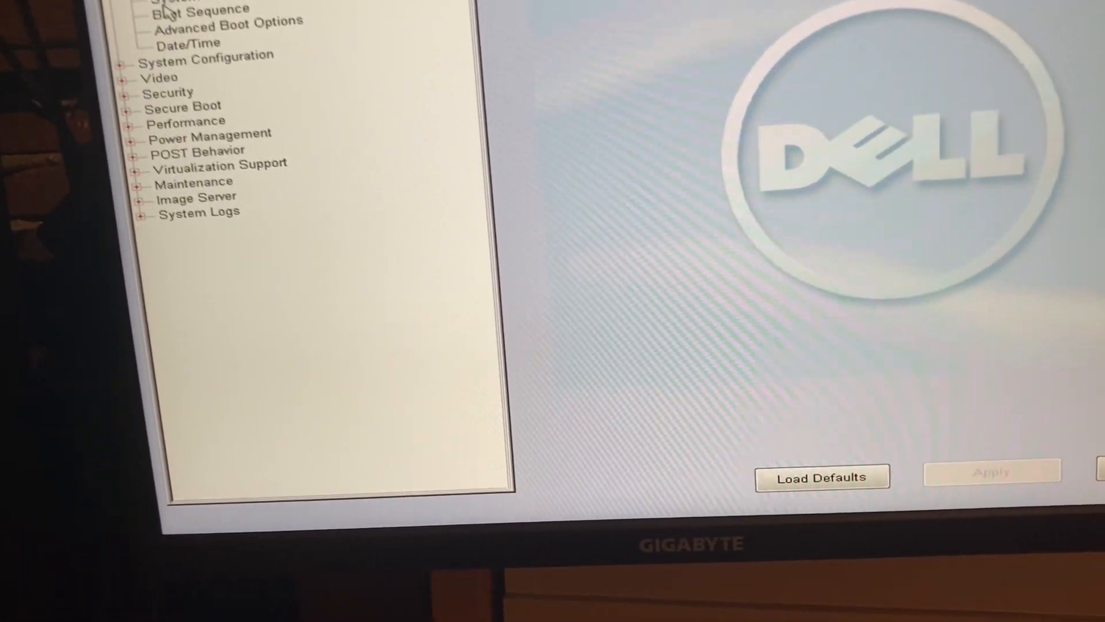
# Step: Show the Boot Sequence page listing SSD, USB storage and CD/DVD in Legacy mode
pyautogui.click(199, 14)
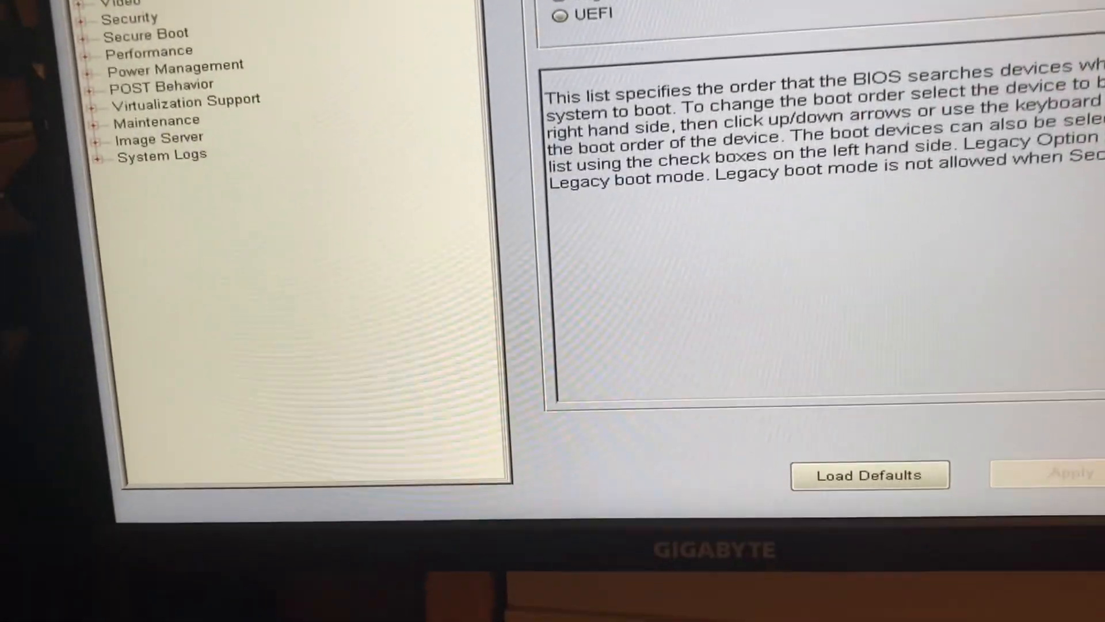
# Step: Expand System Configuration and show Integrated NIC set to Enabled without PXE
pyautogui.click(316, 48)
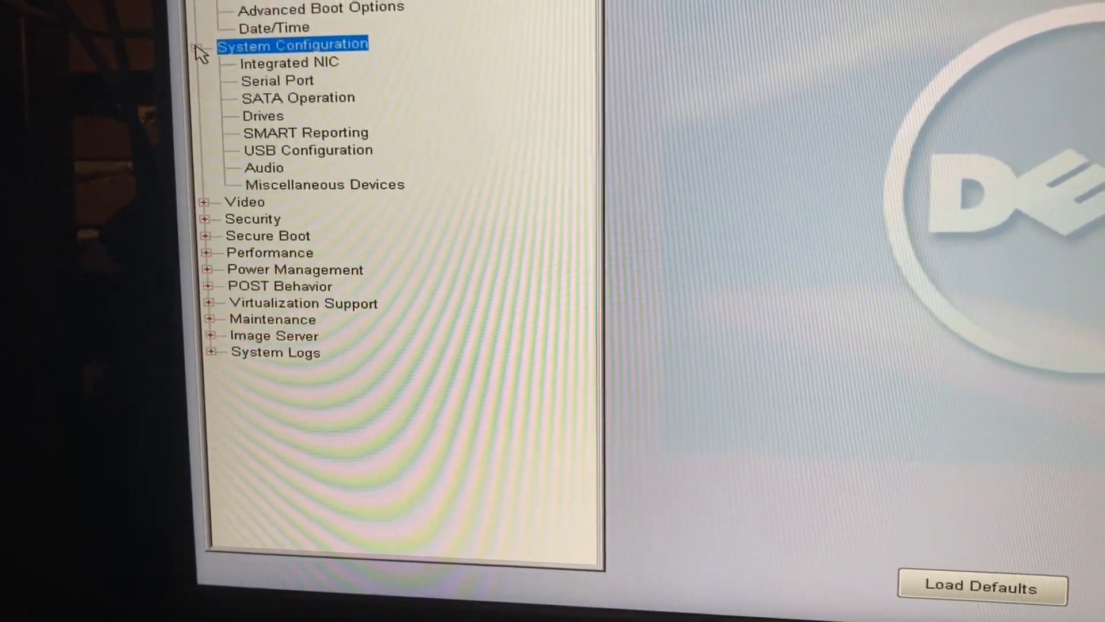
pyautogui.click(273, 67)
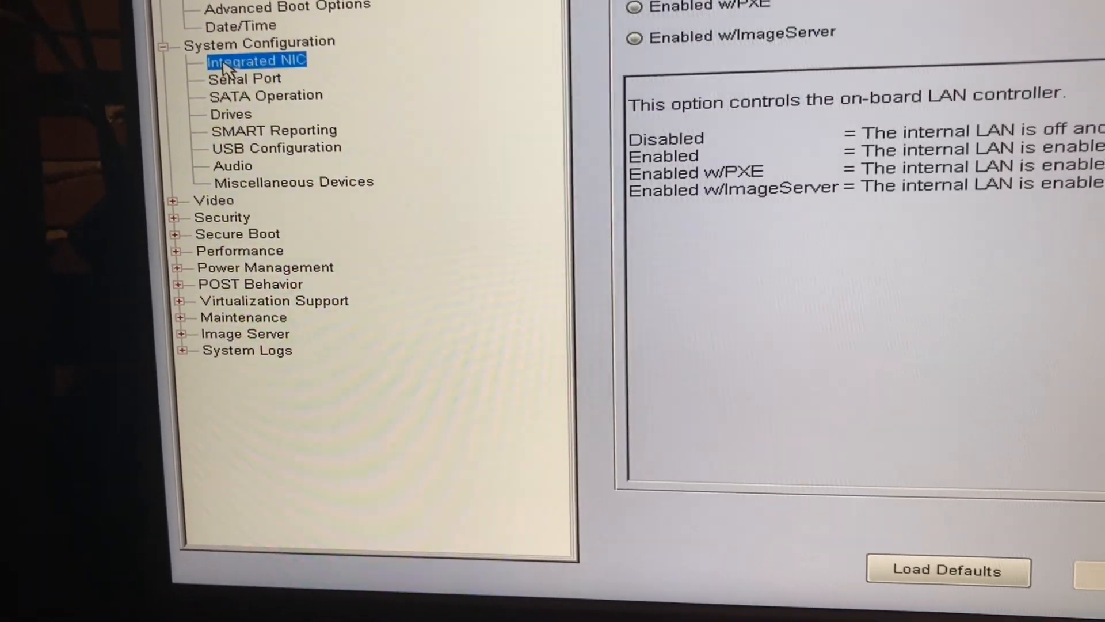